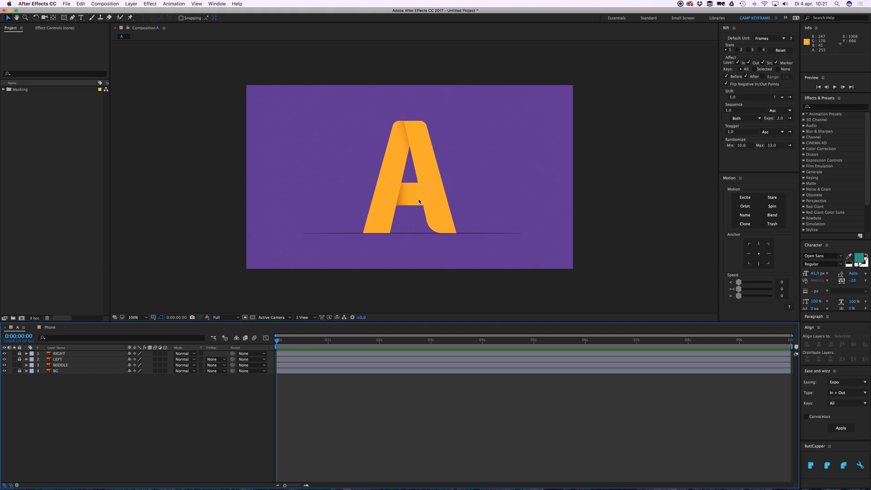
Draw a rectangular Mask 1 on the MIDDLE layer framing the A's crossbar.
{"action": "left_click", "coordinate": [414, 193]}
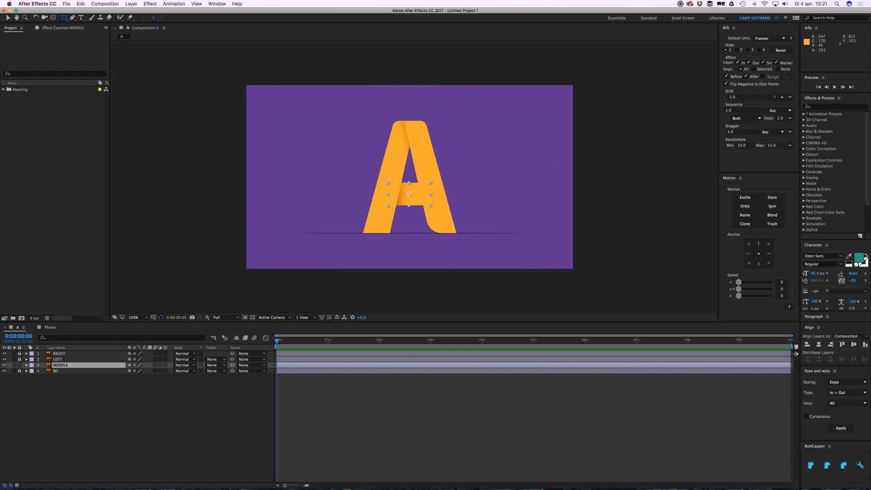
{"action": "mouse_move", "coordinate": [385, 178]}
{"action": "left_mouse_down"}
{"action": "mouse_move", "coordinate": [422, 208]}
{"action": "mouse_move", "coordinate": [412, 210]}
{"action": "mouse_move", "coordinate": [433, 212]}
{"action": "left_mouse_up"}
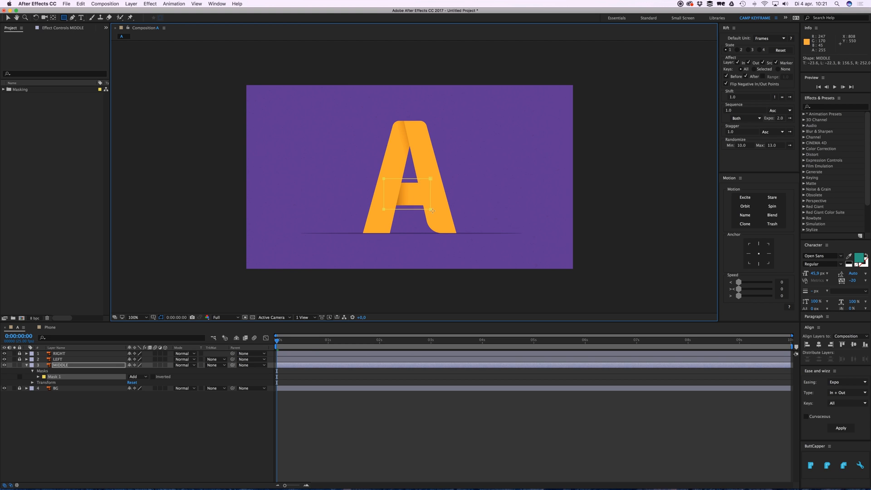
{"action": "left_click", "coordinate": [55, 376]}
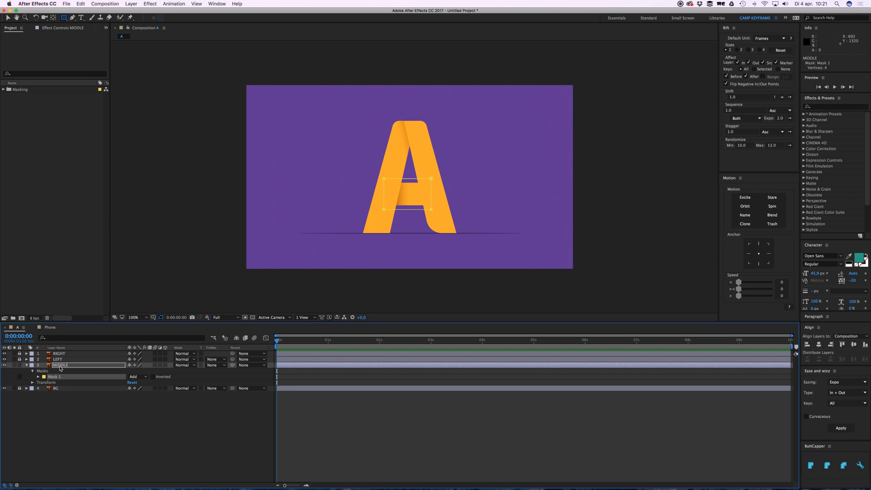
{"action": "left_click", "coordinate": [60, 366]}
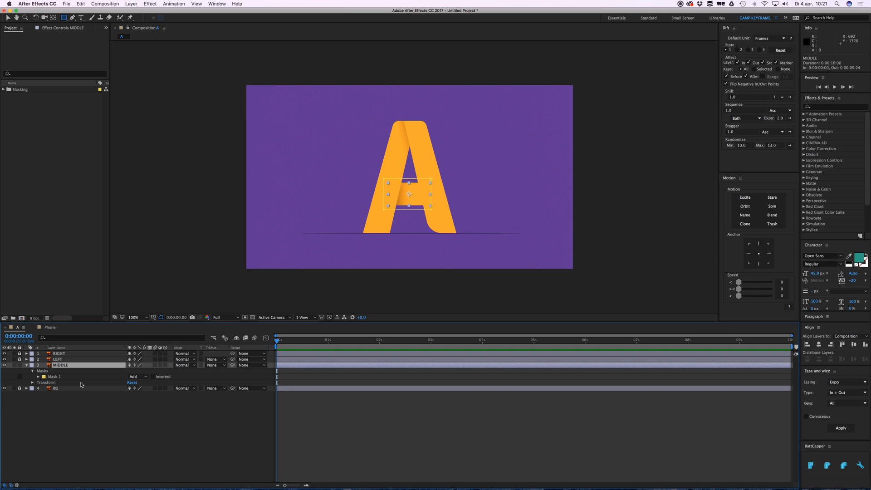
Reveal MIDDLE's Mask Path and keyframe the full crossbar mask at one second.
{"action": "key", "text": "u"}
{"action": "key", "text": "u"}
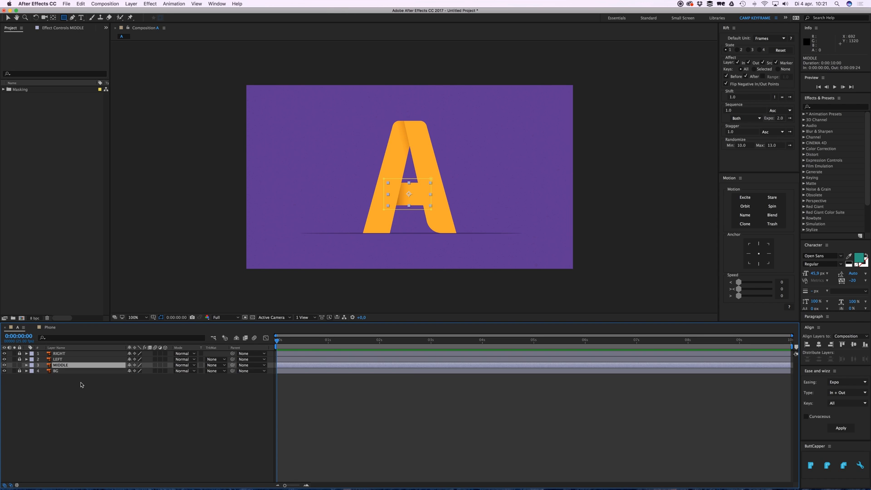
{"action": "key", "text": "m"}
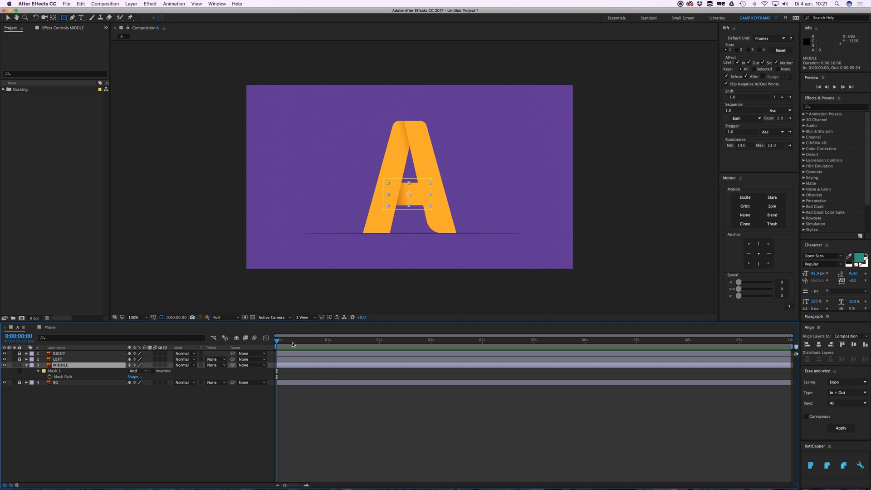
{"action": "left_click_drag", "start_coordinate": [279, 340], "coordinate": [329, 344]}
{"action": "left_click", "coordinate": [50, 379]}
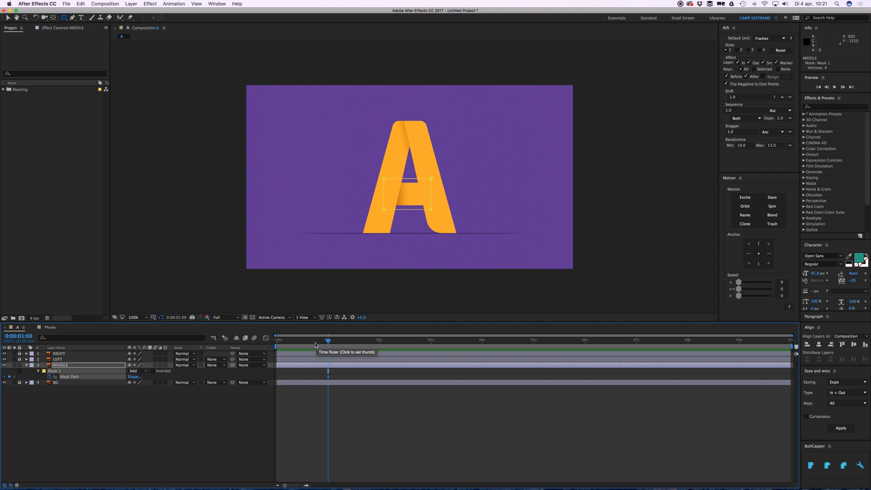
At 0s, collapse the mask's left points toward the A's right leg for the wipe start.
{"action": "left_click_drag", "start_coordinate": [304, 341], "coordinate": [278, 341]}
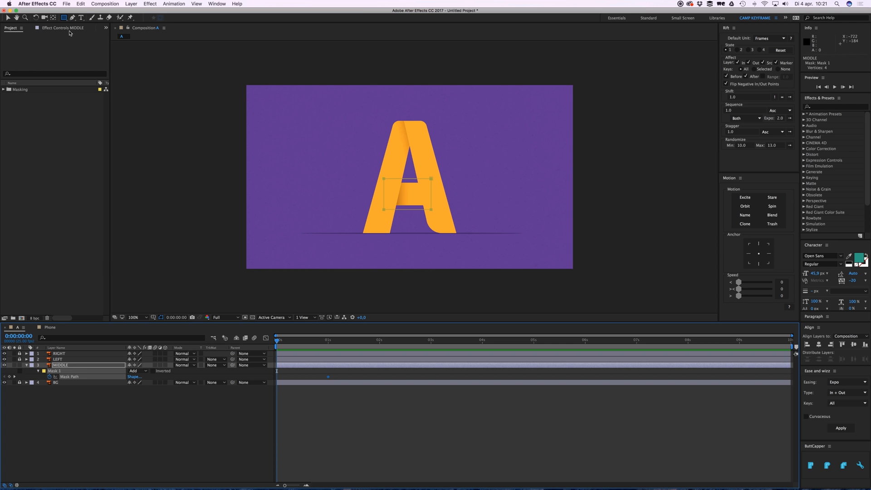
{"action": "left_click", "coordinate": [10, 19]}
{"action": "left_click", "coordinate": [385, 182]}
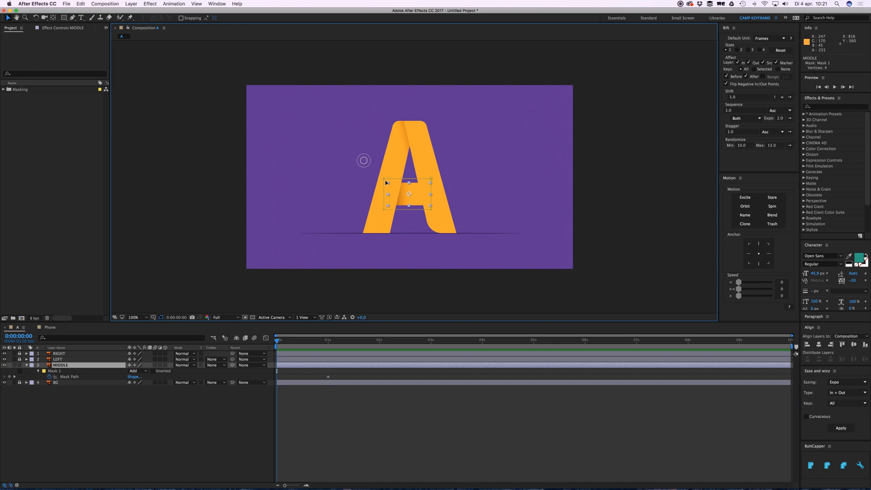
{"action": "left_click", "coordinate": [384, 181]}
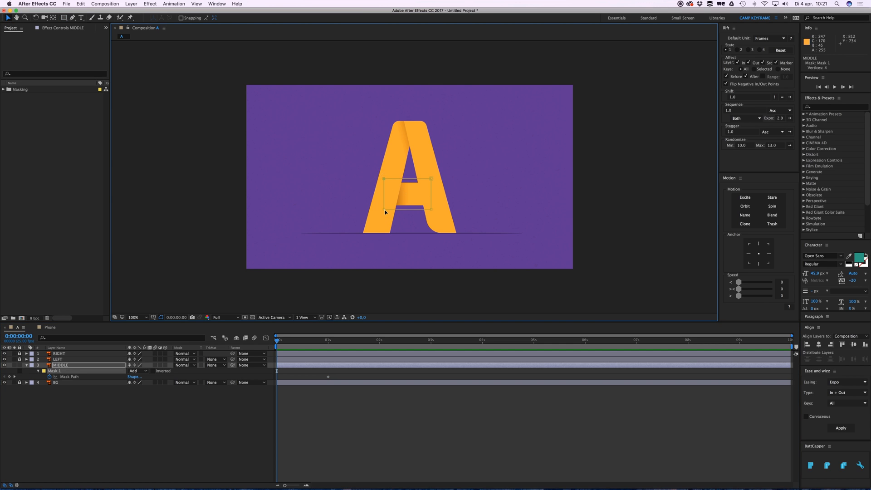
{"action": "left_click_drag", "start_coordinate": [385, 212], "coordinate": [428, 213]}
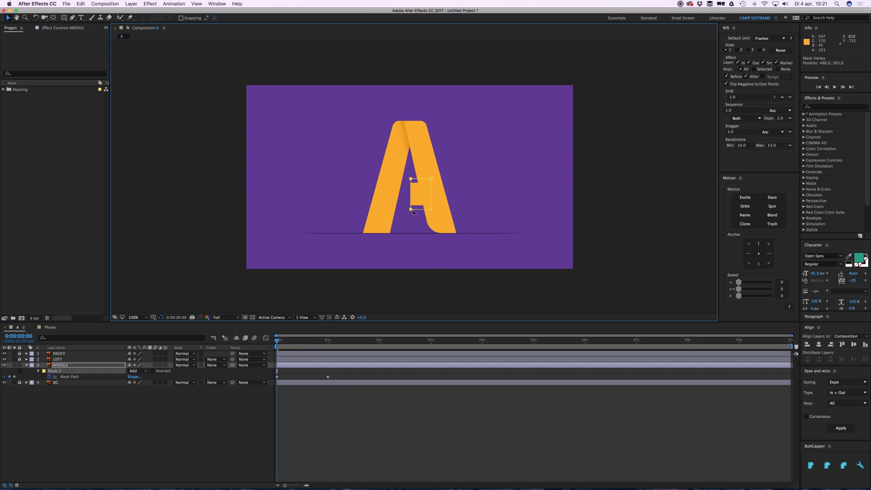
Preview and scrub the crossbar wipe-in to check it.
{"action": "left_click", "coordinate": [329, 407]}
{"action": "key", "text": "space"}
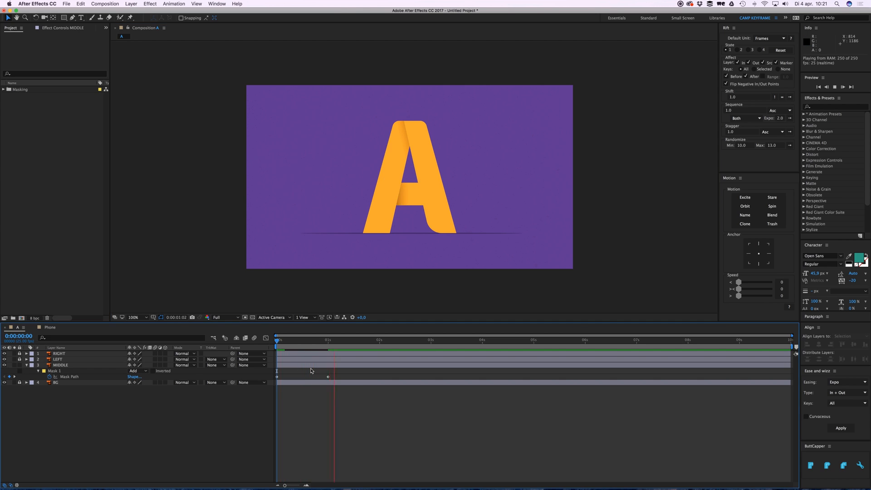
{"action": "key", "text": "space"}
{"action": "left_click_drag", "start_coordinate": [297, 340], "coordinate": [317, 342]}
Apply Easy Ease to the Mask Path keyframes and steepen their speed curve in the Graph Editor.
{"action": "left_click_drag", "start_coordinate": [346, 372], "coordinate": [273, 381]}
{"action": "right_click", "coordinate": [279, 379]}
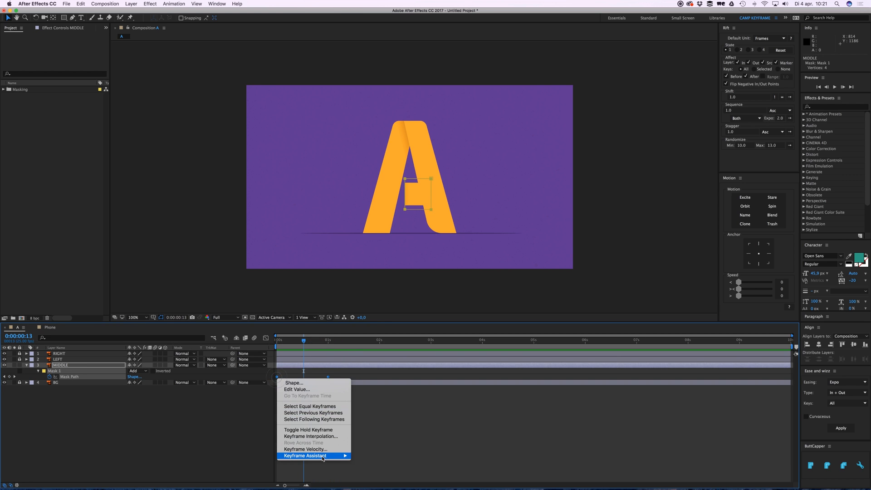
{"action": "left_click", "coordinate": [381, 443]}
{"action": "left_click", "coordinate": [262, 338]}
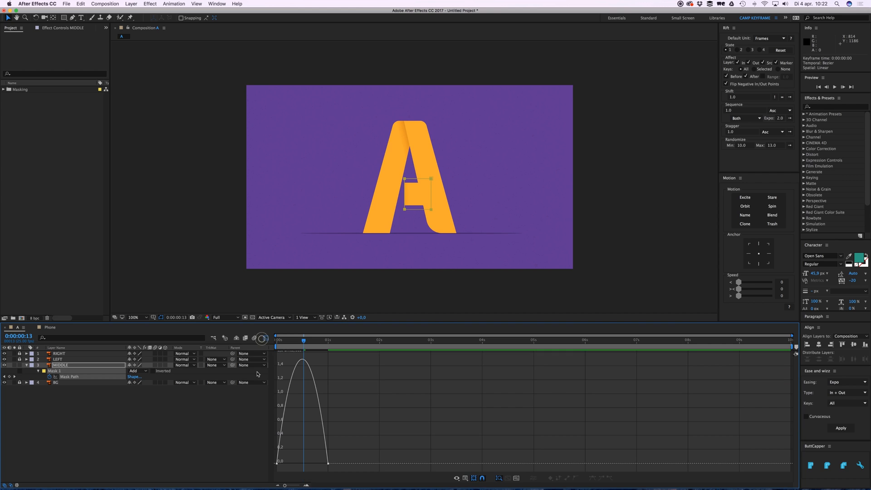
{"action": "mouse_move", "coordinate": [280, 462]}
{"action": "left_mouse_down"}
{"action": "mouse_move", "coordinate": [323, 465]}
{"action": "mouse_move", "coordinate": [299, 449]}
{"action": "left_mouse_up"}
{"action": "left_click", "coordinate": [267, 338]}
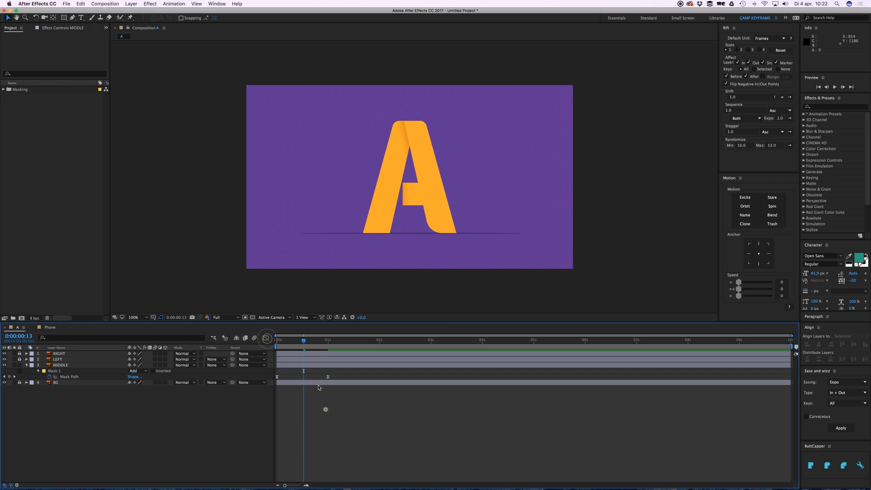
Check the eased wipe at one second and at the start, then scrub to see it partly revealed.
{"action": "left_click", "coordinate": [317, 366]}
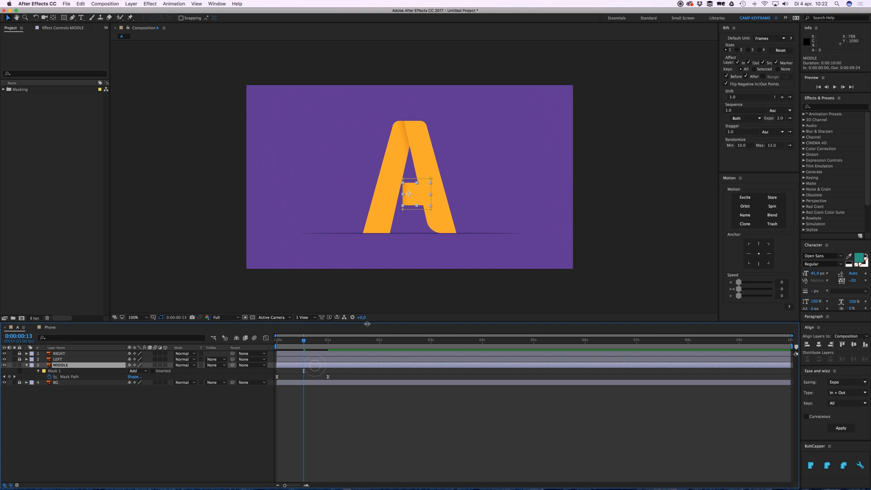
{"action": "left_click", "coordinate": [328, 339]}
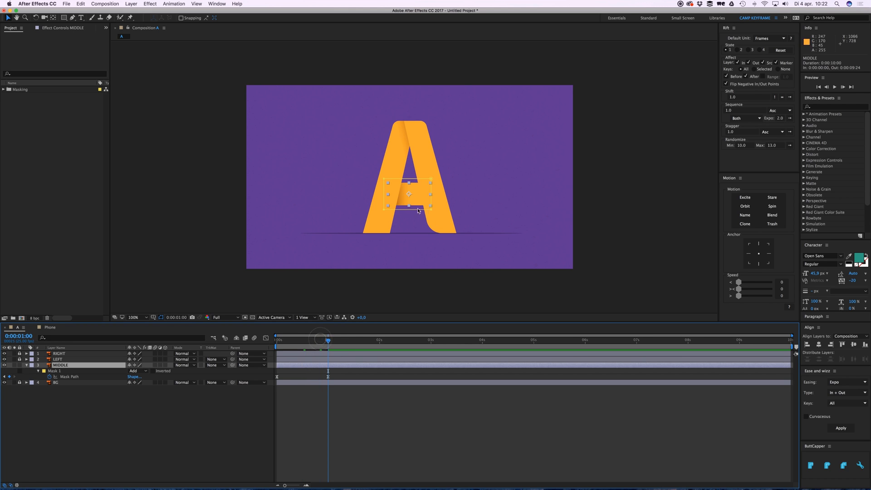
{"action": "left_click", "coordinate": [386, 213]}
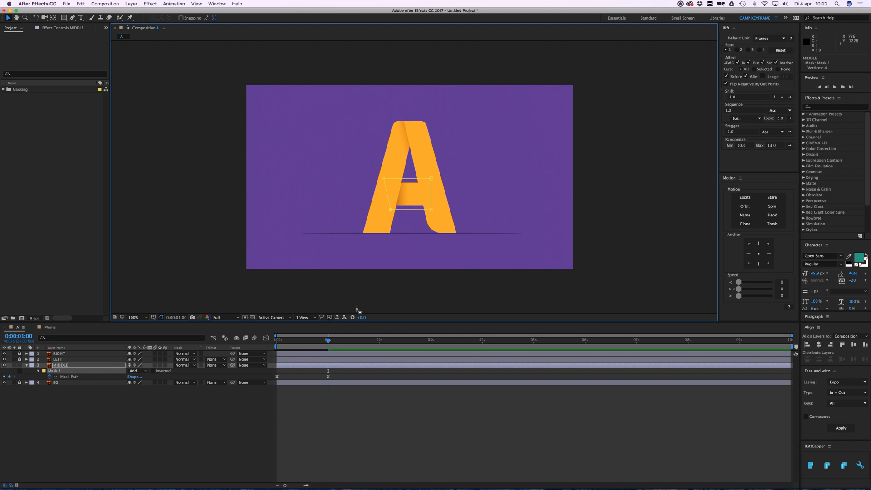
{"action": "key", "text": "Home"}
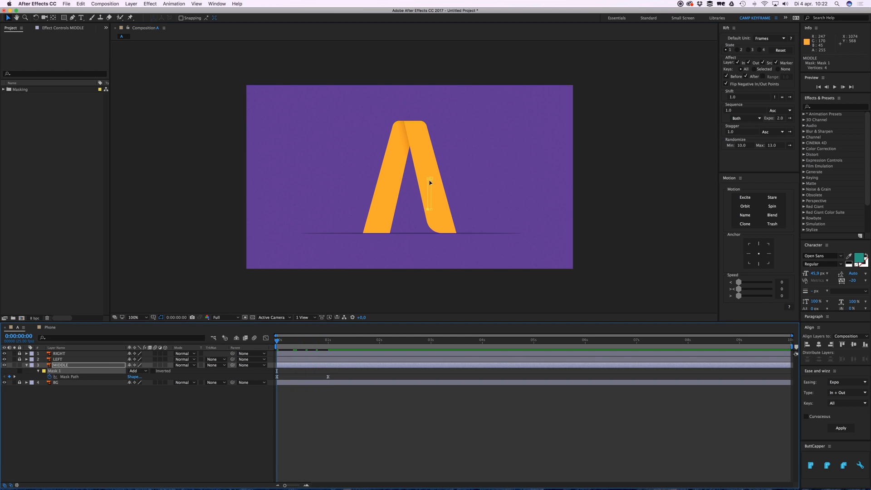
{"action": "left_click", "coordinate": [311, 396]}
{"action": "mouse_move", "coordinate": [279, 340]}
{"action": "left_mouse_down"}
{"action": "mouse_move", "coordinate": [330, 341]}
{"action": "mouse_move", "coordinate": [279, 341]}
{"action": "left_mouse_up"}
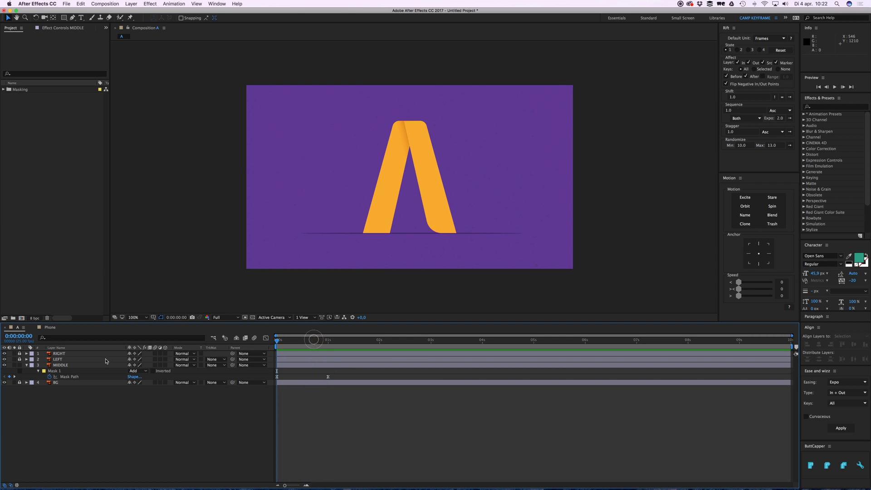
{"action": "left_click", "coordinate": [51, 328]}
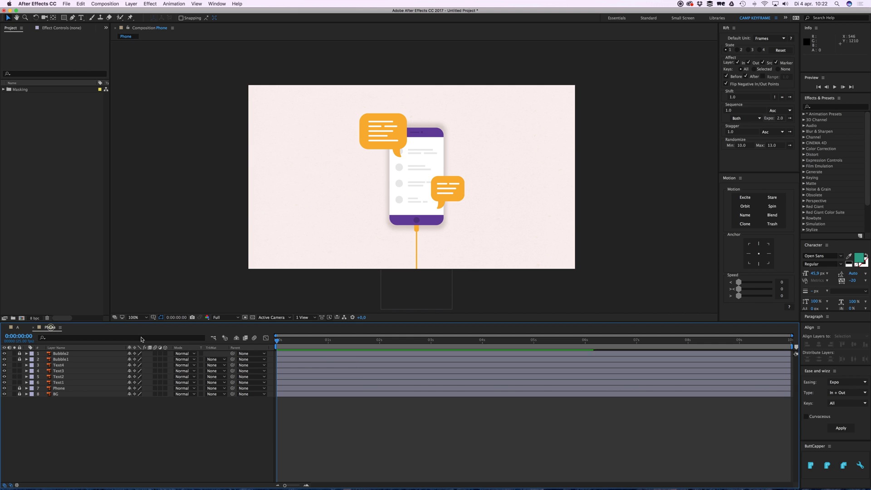
{"action": "left_click", "coordinate": [405, 169]}
{"action": "scroll", "coordinate": [422, 168], "scroll_direction": "up", "scroll_amount": 3}
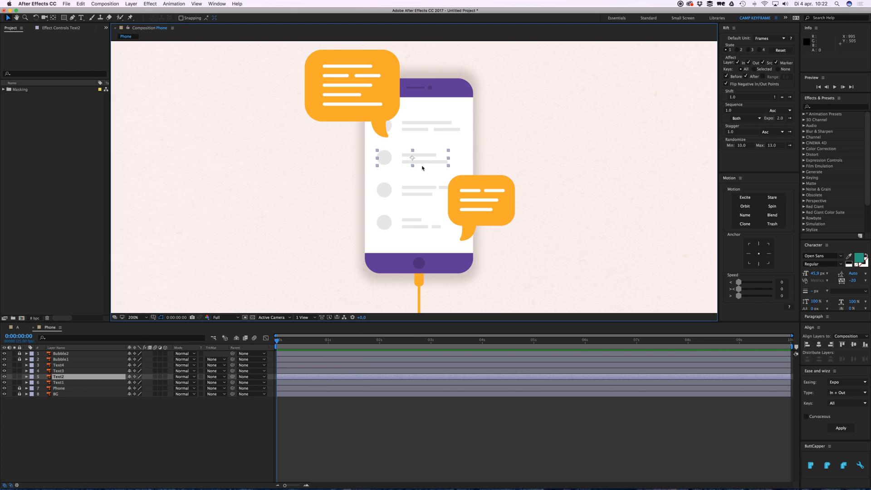
{"action": "left_click", "coordinate": [390, 164]}
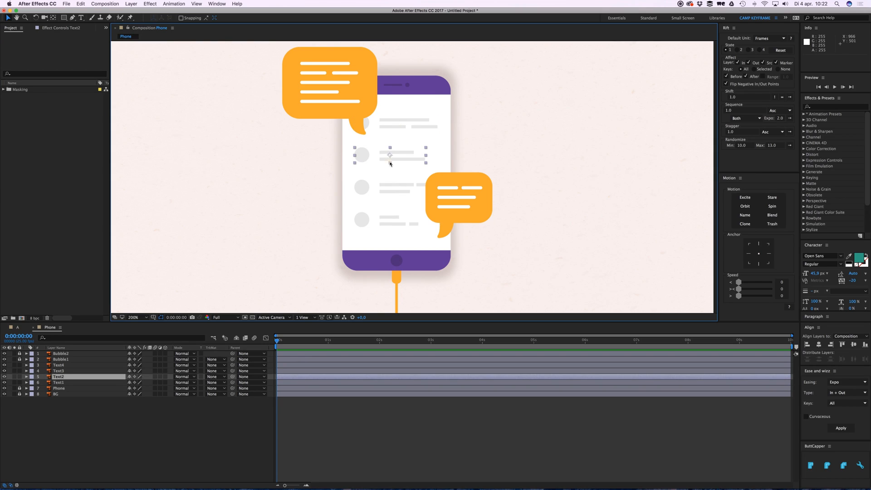
{"action": "left_click", "coordinate": [394, 191]}
{"action": "left_click", "coordinate": [406, 219]}
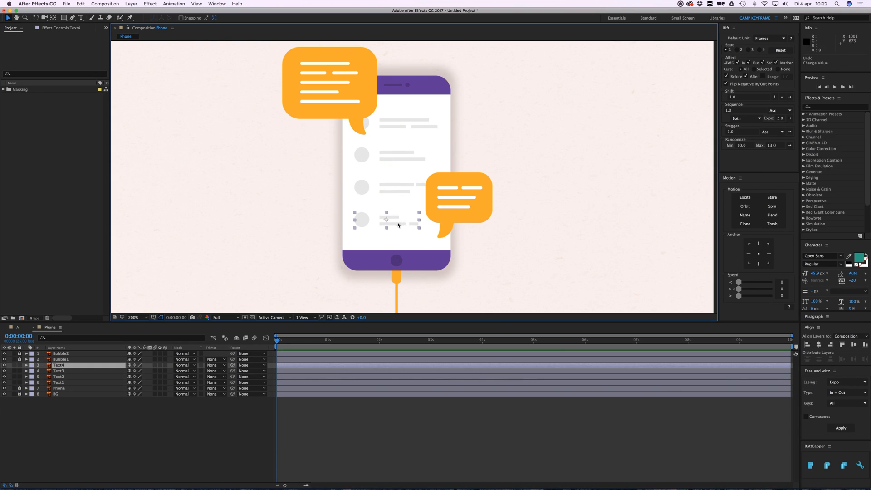
{"action": "mouse_move", "coordinate": [407, 220]}
{"action": "left_mouse_down"}
{"action": "mouse_move", "coordinate": [289, 225]}
{"action": "mouse_move", "coordinate": [376, 232]}
{"action": "left_mouse_up"}
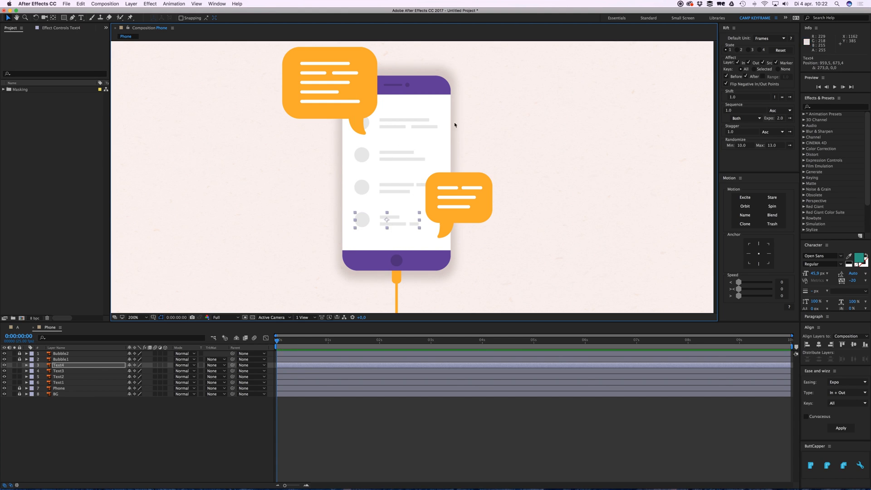
{"action": "key", "text": "super+z"}
{"action": "key", "text": "super+shift+z"}
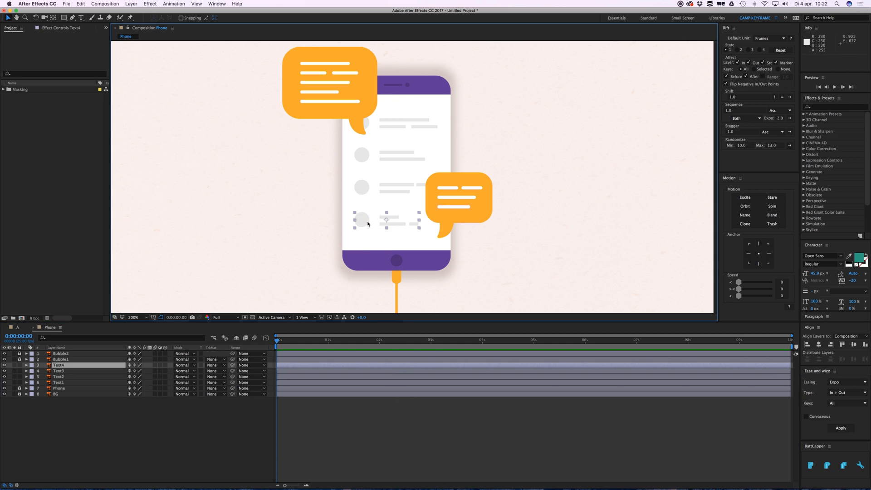
{"action": "mouse_move", "coordinate": [368, 224]}
{"action": "left_mouse_down"}
{"action": "mouse_move", "coordinate": [279, 228]}
{"action": "mouse_move", "coordinate": [375, 229]}
{"action": "left_mouse_up"}
{"action": "left_click", "coordinate": [141, 420]}
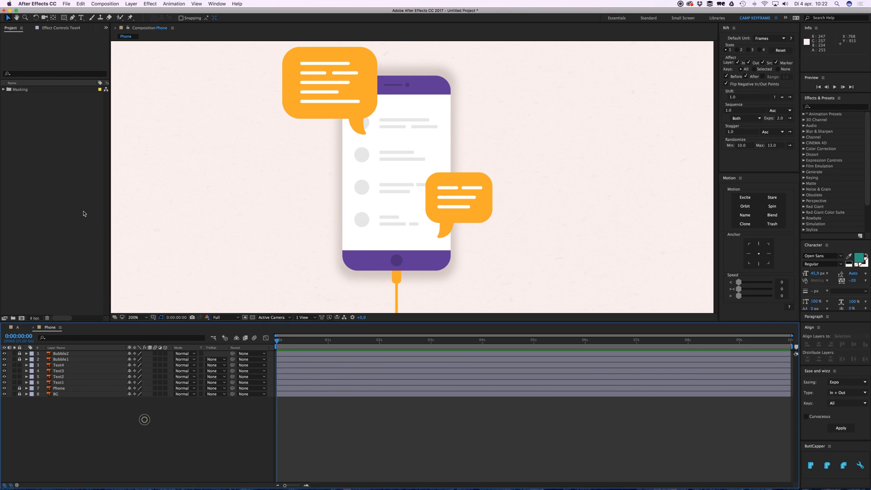
Keyframe Text1–Text4's Position at one second as their final places.
{"action": "left_click", "coordinate": [60, 366]}
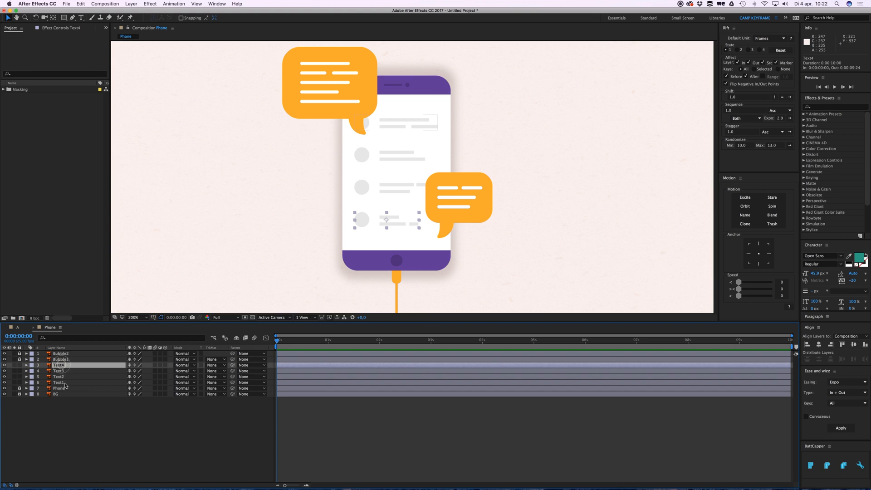
{"action": "left_click", "coordinate": [64, 383], "text": "shift"}
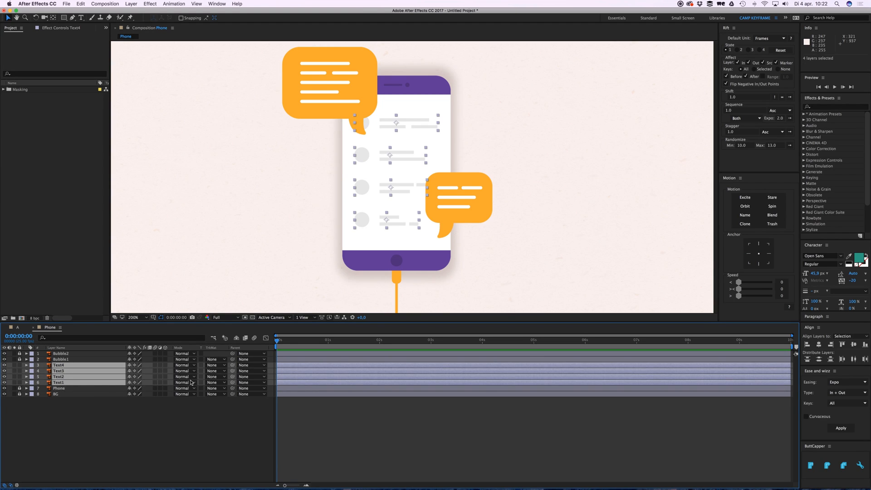
{"action": "key", "text": "p"}
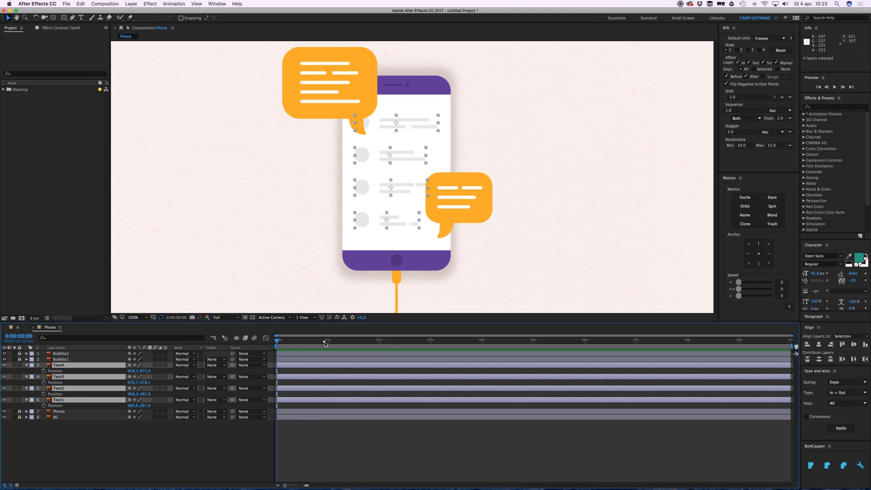
{"action": "left_click_drag", "start_coordinate": [279, 340], "coordinate": [328, 343]}
{"action": "left_click", "coordinate": [51, 371]}
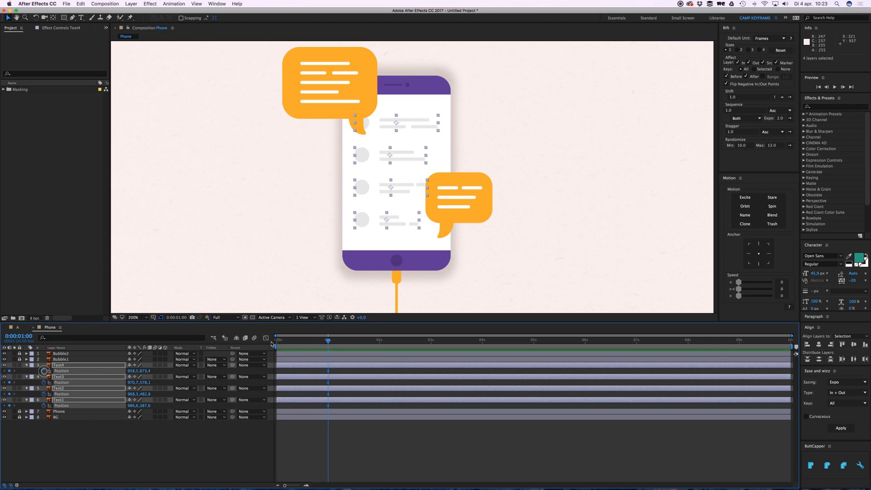
At 0s, drag the four text lines left outside the phone and select the slide-in keyframes.
{"action": "left_click_drag", "start_coordinate": [328, 340], "coordinate": [277, 343]}
{"action": "left_click_drag", "start_coordinate": [362, 225], "coordinate": [255, 226]}
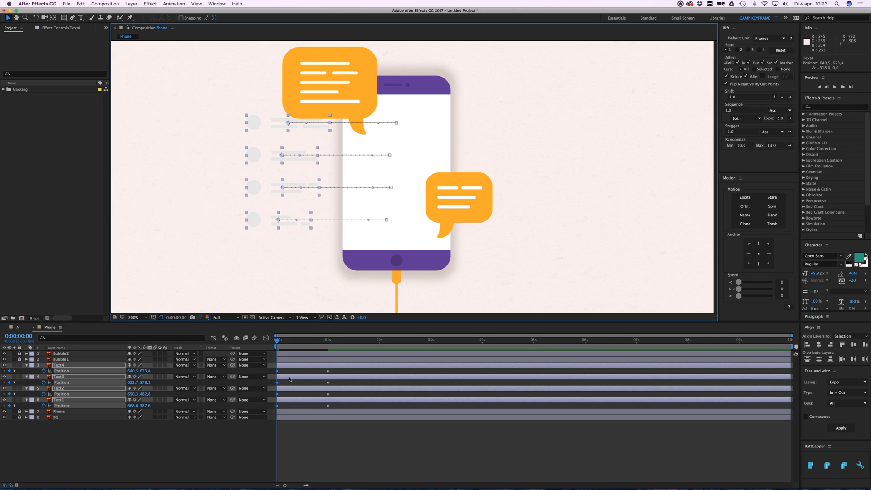
{"action": "left_click_drag", "start_coordinate": [340, 409], "coordinate": [271, 373]}
Apply Easy Ease to the slide-in keyframes and raise the influence for a sharply peaked speed curve.
{"action": "right_click", "coordinate": [278, 374]}
{"action": "mouse_move", "coordinate": [306, 450]}
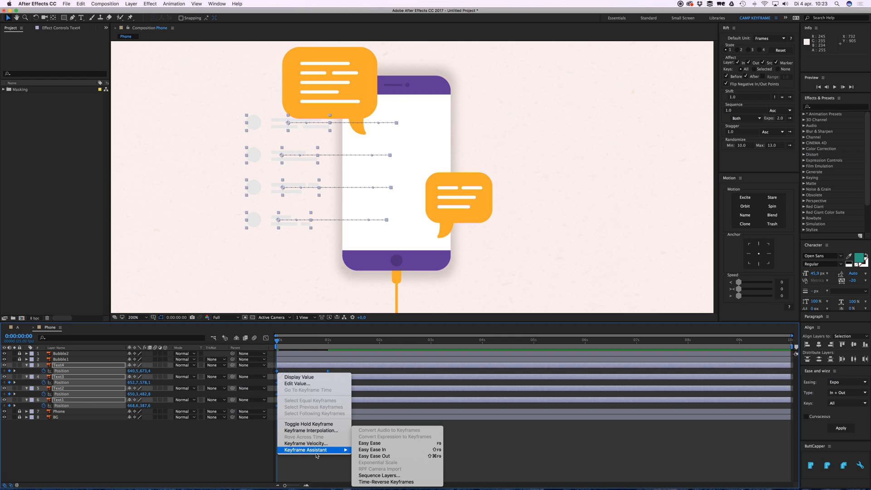
{"action": "left_click", "coordinate": [374, 444]}
{"action": "left_click", "coordinate": [266, 338]}
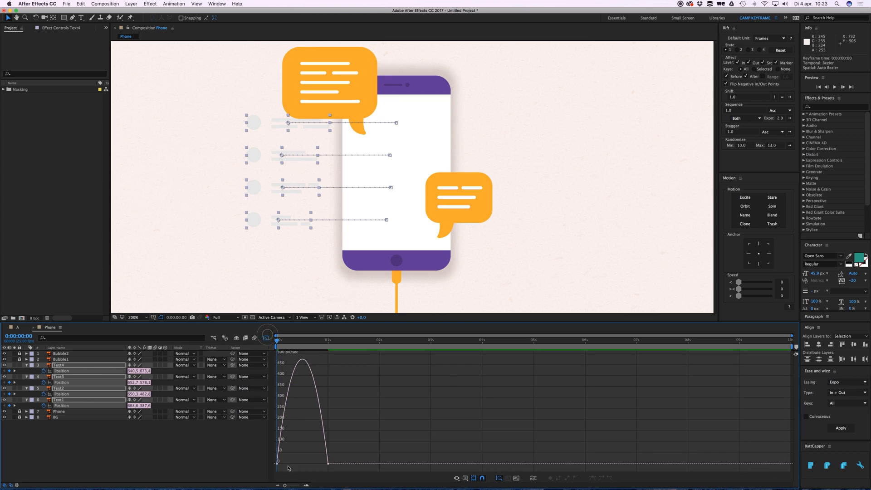
{"action": "left_click_drag", "start_coordinate": [295, 470], "coordinate": [270, 460]}
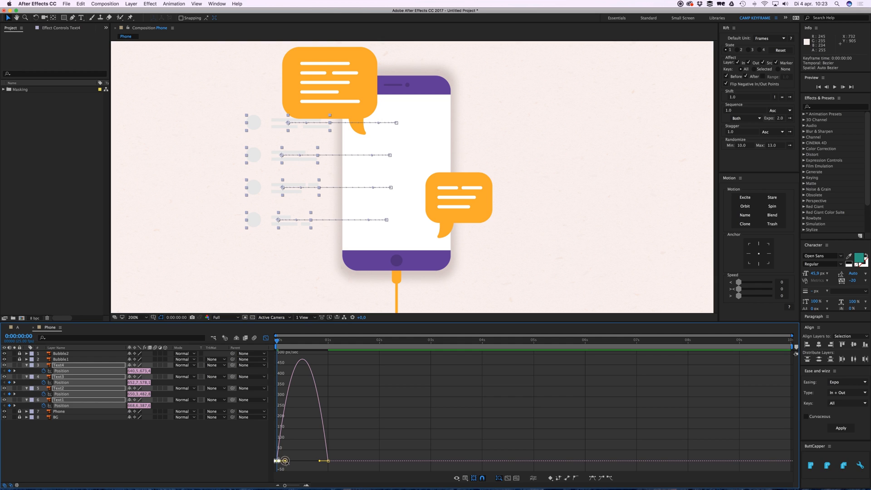
{"action": "mouse_move", "coordinate": [286, 461]}
{"action": "left_mouse_down"}
{"action": "mouse_move", "coordinate": [327, 464]}
{"action": "mouse_move", "coordinate": [298, 462]}
{"action": "left_mouse_up"}
{"action": "left_click", "coordinate": [336, 463]}
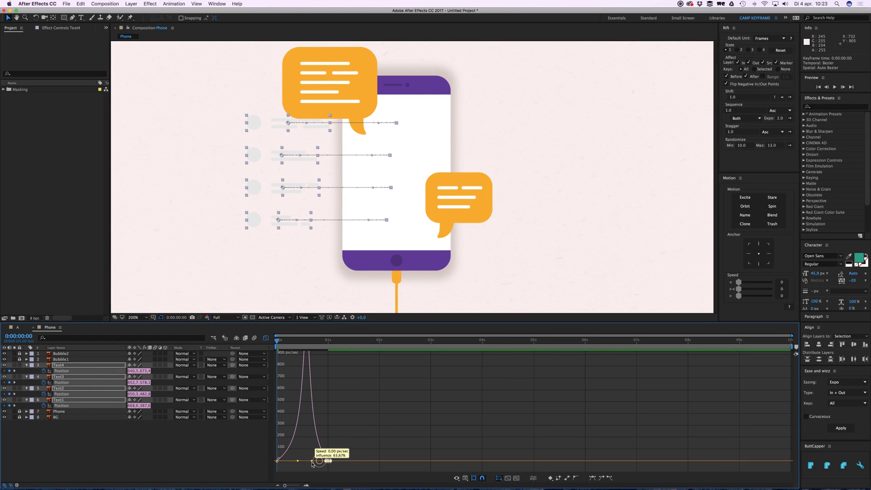
{"action": "left_click", "coordinate": [265, 338]}
{"action": "left_click", "coordinate": [317, 430]}
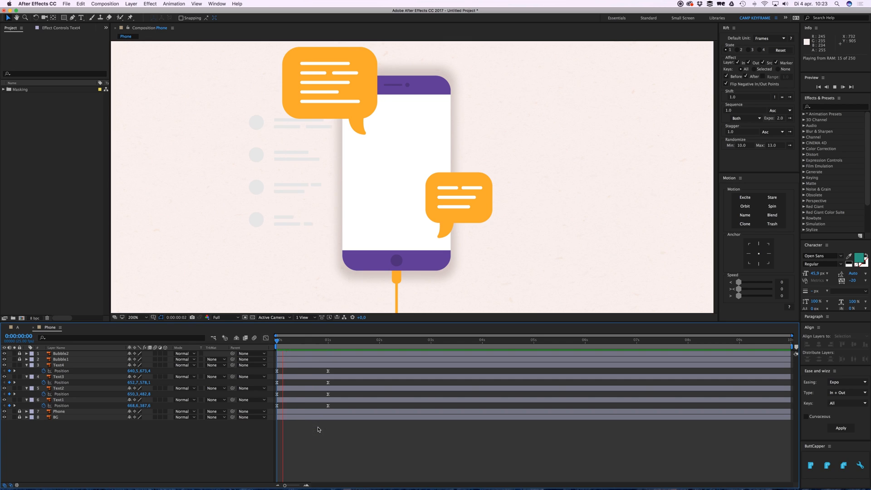
Preview, then shift Text2 and Text3 progressively later in the timeline.
{"action": "key", "text": "space"}
{"action": "key", "text": "space"}
{"action": "left_click_drag", "start_coordinate": [285, 340], "coordinate": [277, 340]}
{"action": "left_click", "coordinate": [293, 392]}
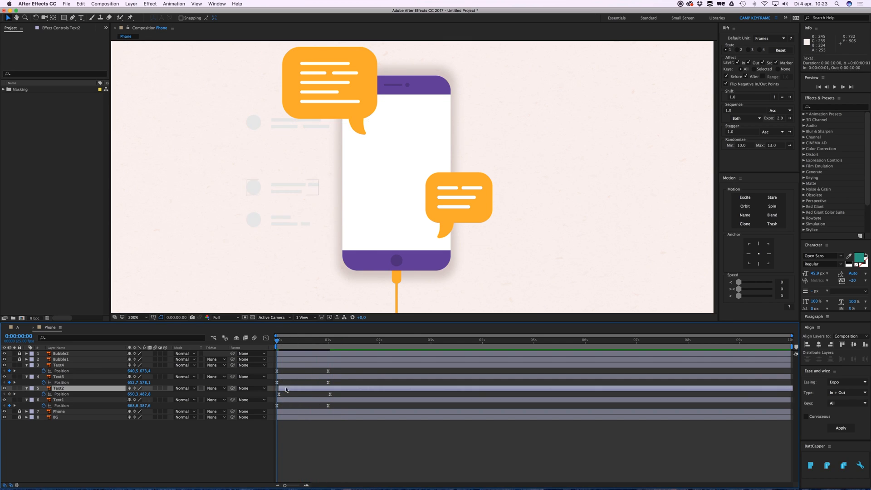
{"action": "left_click_drag", "start_coordinate": [279, 393], "coordinate": [290, 370]}
{"action": "left_click", "coordinate": [294, 379]}
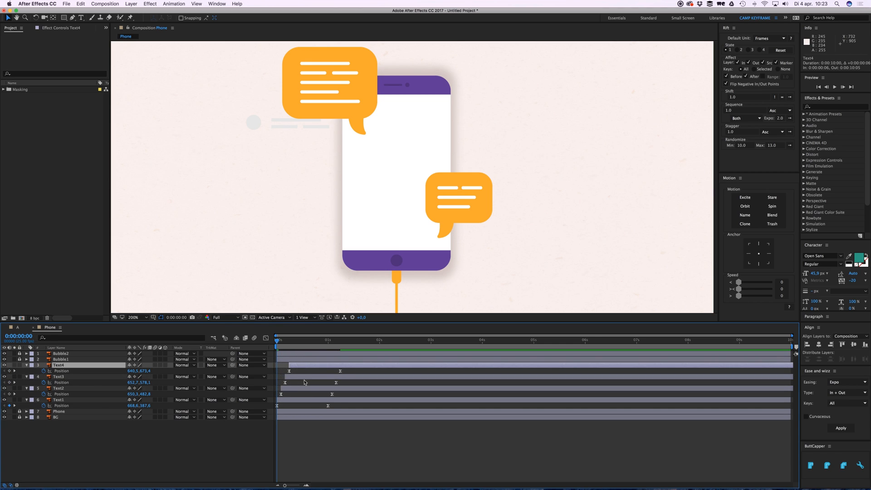
{"action": "left_click", "coordinate": [311, 425]}
Preview the staggered slide-in and select Text4 to delay it as well.
{"action": "key", "text": "space"}
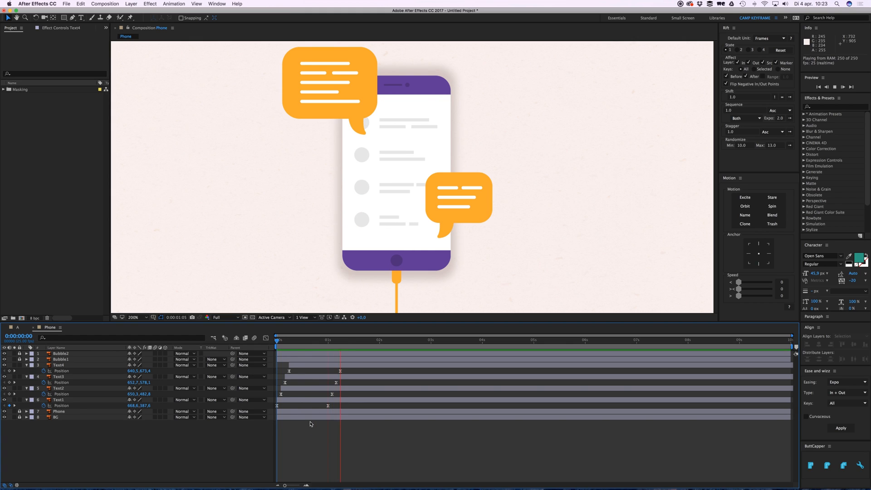
{"action": "key", "text": "space"}
{"action": "left_click_drag", "start_coordinate": [314, 343], "coordinate": [305, 342]}
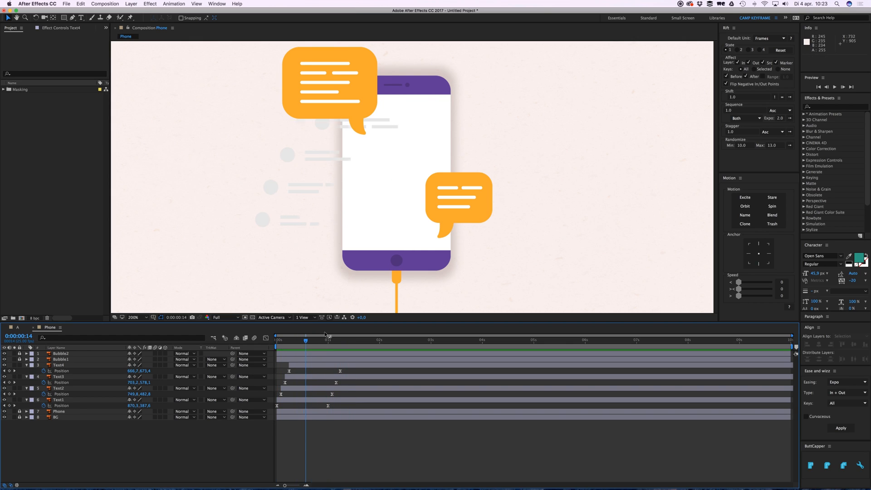
{"action": "left_click", "coordinate": [291, 365]}
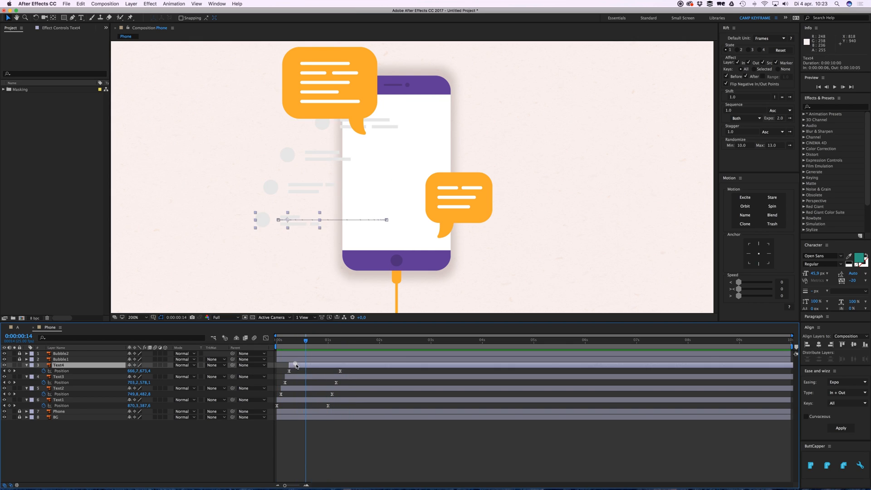
Pre-compose the four text layers into Screen Items and toggle its layer switch.
{"action": "left_click", "coordinate": [62, 400], "text": "shift"}
{"action": "right_click", "coordinate": [62, 401]}
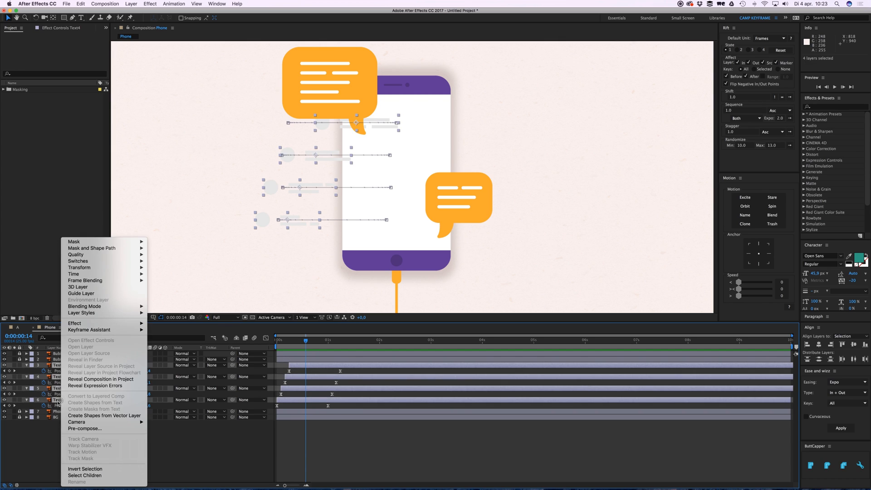
{"action": "left_click", "coordinate": [83, 429]}
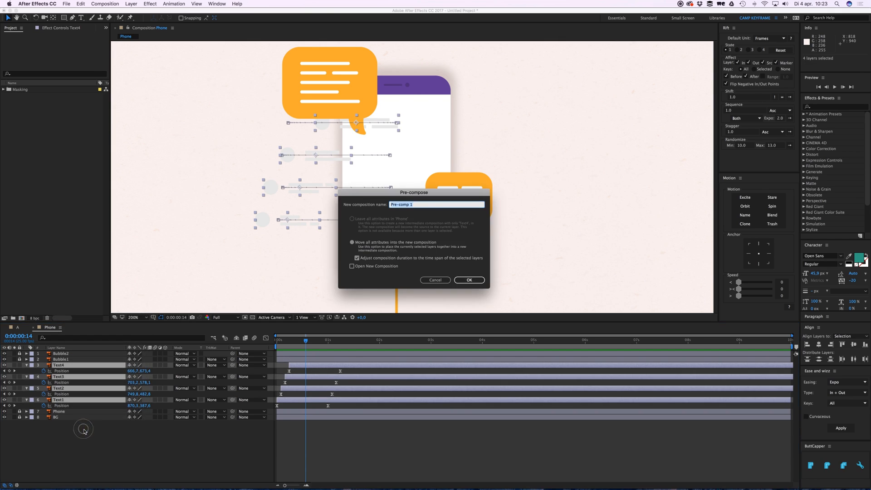
{"action": "type", "text": "S"}
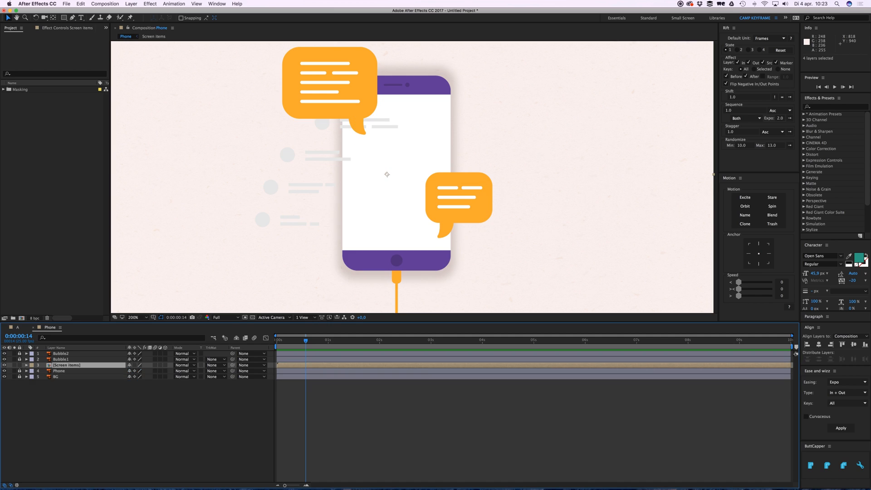
{"action": "left_click", "coordinate": [136, 368]}
Play the staggered slide-in and stop at frame 12 with the lines left of the phone.
{"action": "left_click_drag", "start_coordinate": [306, 341], "coordinate": [277, 342]}
{"action": "key", "text": "space"}
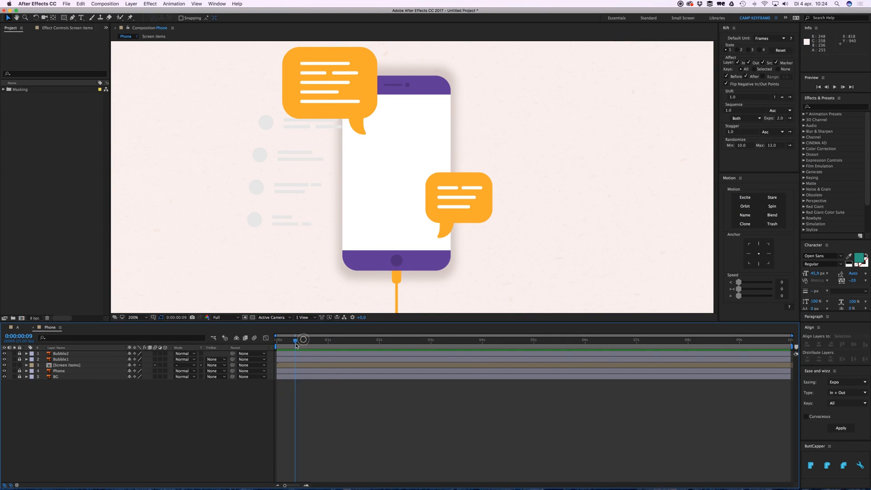
{"action": "left_click_drag", "start_coordinate": [305, 340], "coordinate": [296, 340]}
{"action": "left_click", "coordinate": [295, 367]}
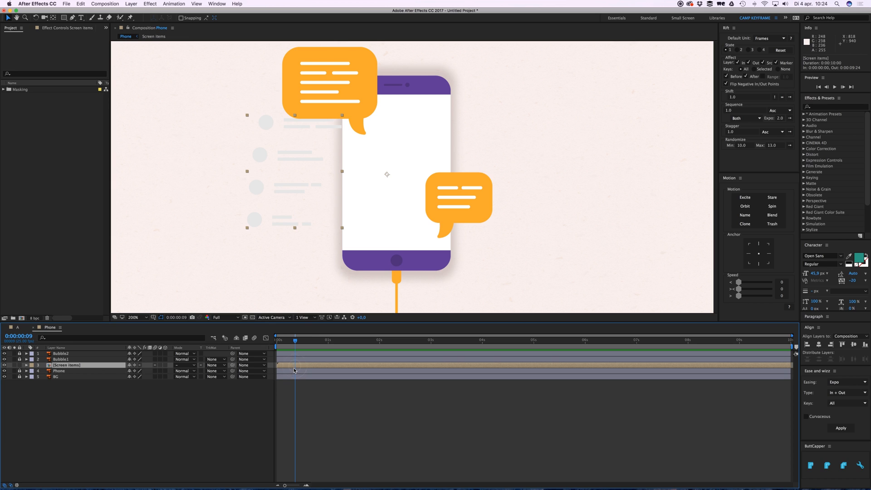
{"action": "left_click", "coordinate": [310, 396]}
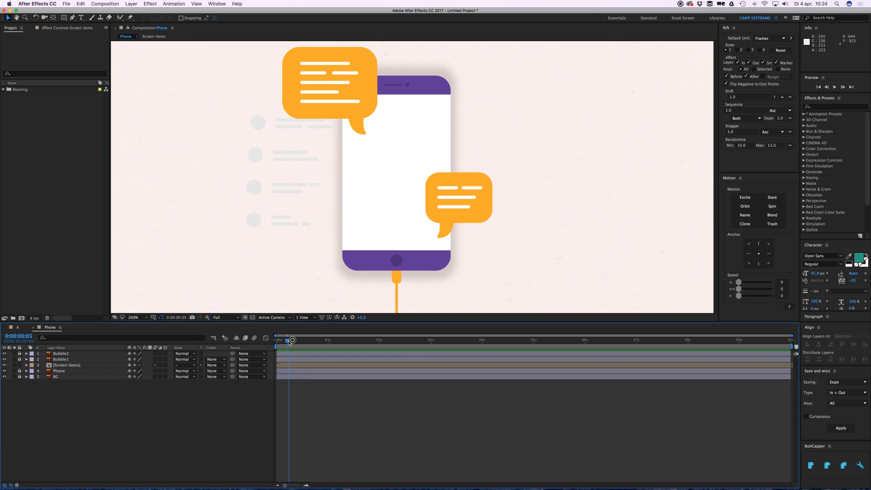
{"action": "key", "text": "Page_Down"}
{"action": "key", "text": "Page_Down"}
{"action": "key", "text": "Page_Down"}
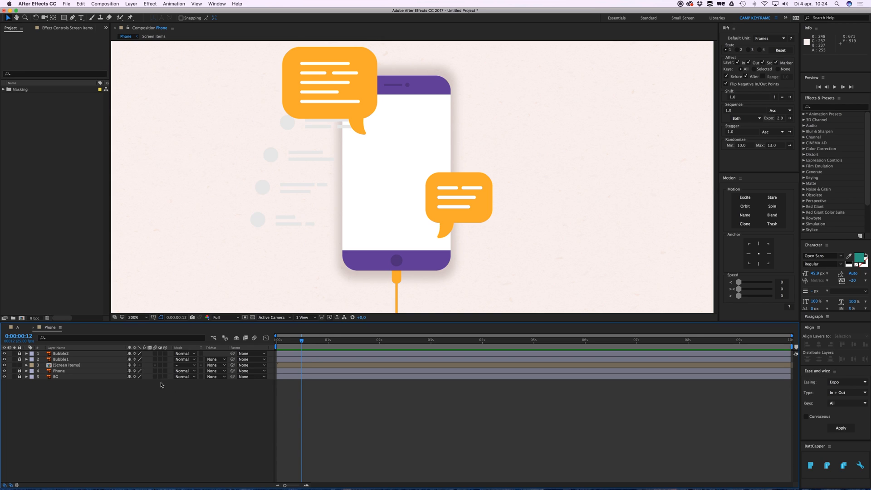
Undo an accidental mask on Screen Items, then draw a new rectangle shape layer covering the phone screen.
{"action": "left_click", "coordinate": [72, 17]}
{"action": "left_click", "coordinate": [67, 365]}
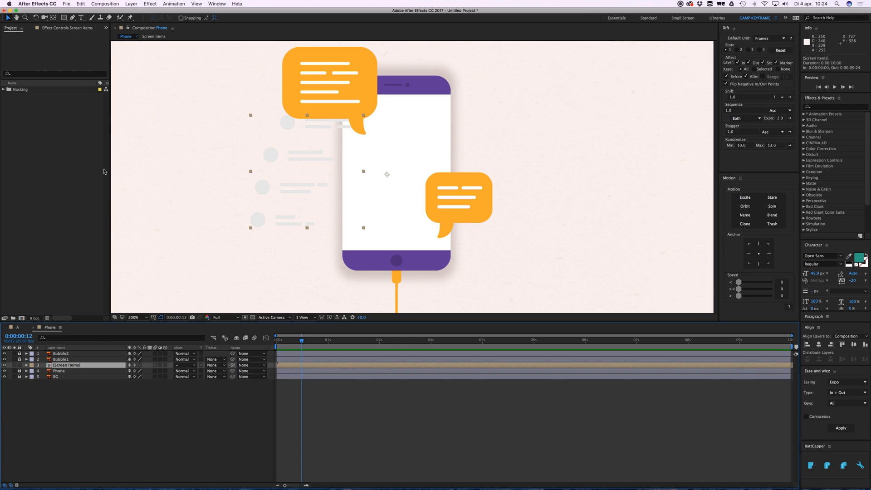
{"action": "left_click_drag", "start_coordinate": [272, 108], "coordinate": [291, 124]}
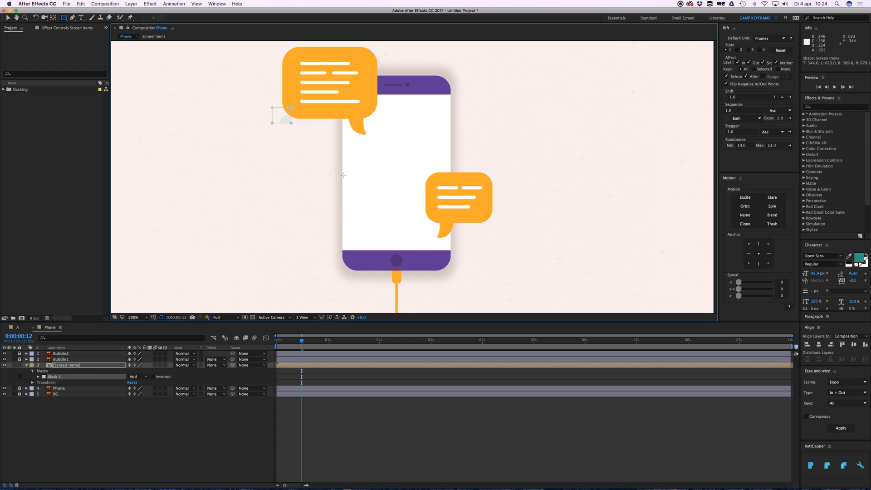
{"action": "key", "text": "super+z"}
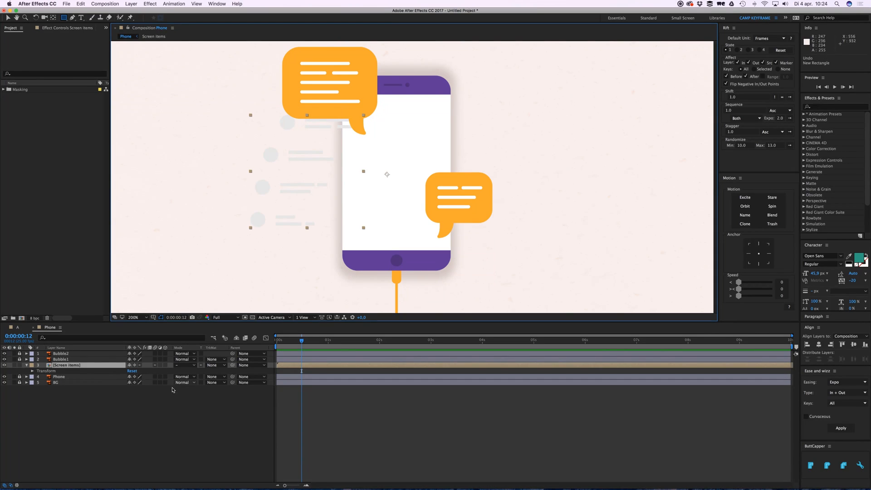
{"action": "left_click", "coordinate": [136, 402]}
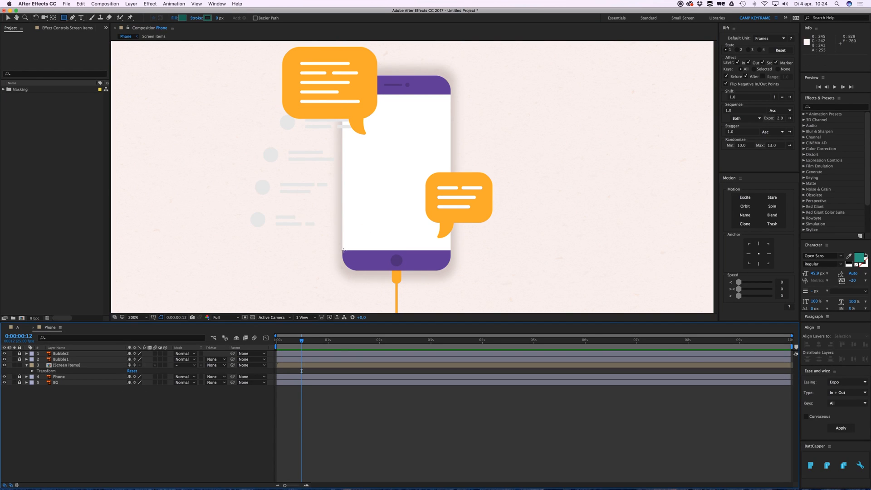
{"action": "left_click_drag", "start_coordinate": [343, 251], "coordinate": [452, 93]}
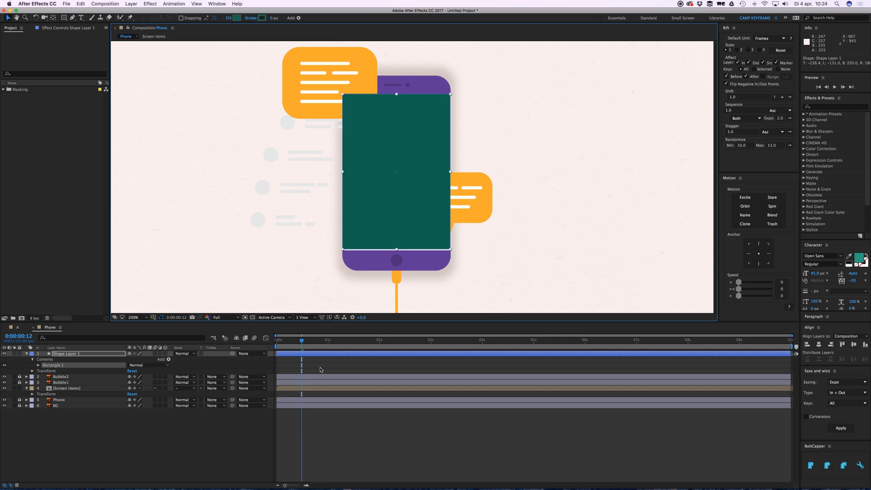
Move the rectangle below both bubbles and rename it Screen Mask.
{"action": "key", "text": "Return"}
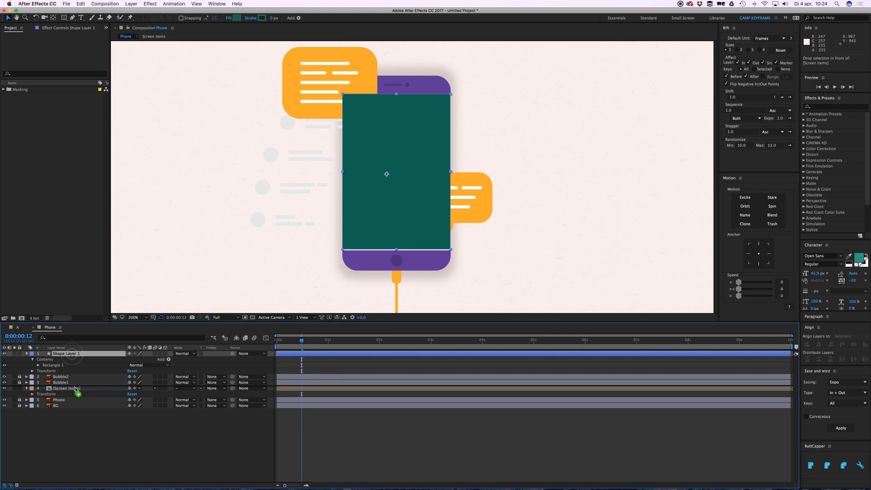
{"action": "key", "text": "ctrl+bracketleft"}
{"action": "key", "text": "ctrl+bracketleft"}
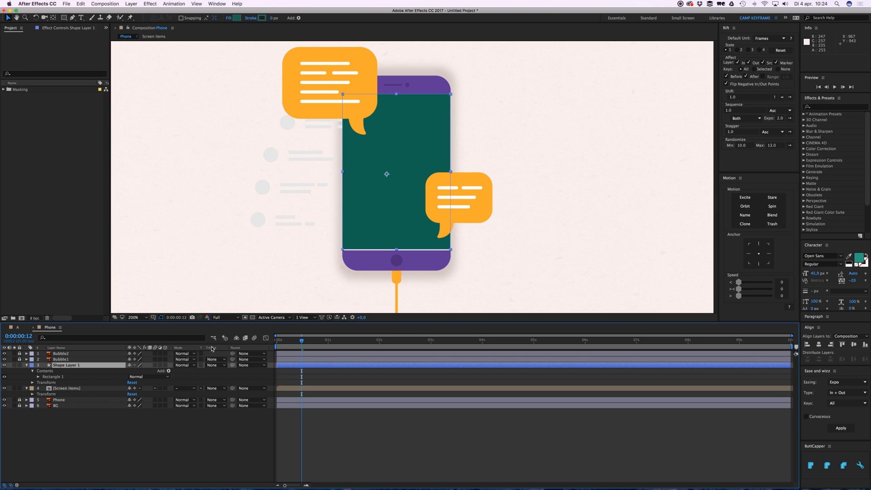
{"action": "left_click", "coordinate": [214, 388]}
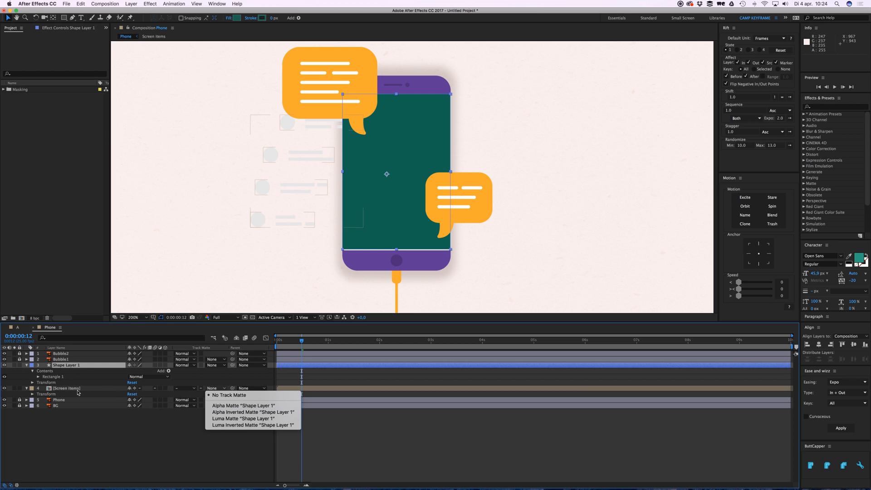
{"action": "left_click", "coordinate": [127, 430]}
{"action": "double_click", "coordinate": [68, 366]}
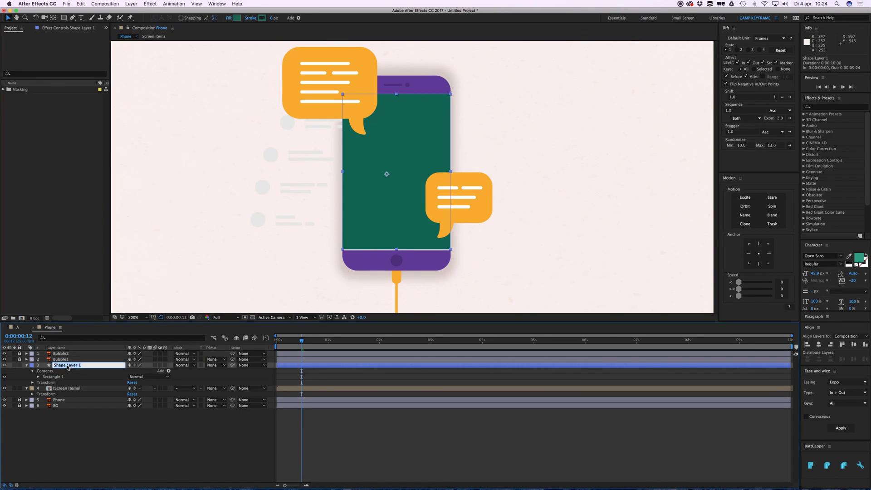
{"action": "type", "text": "Screen Mask"}
{"action": "key", "text": "Return"}
Set Screen Items' track matte to Alpha Matte "Screen Mask".
{"action": "left_click", "coordinate": [80, 389]}
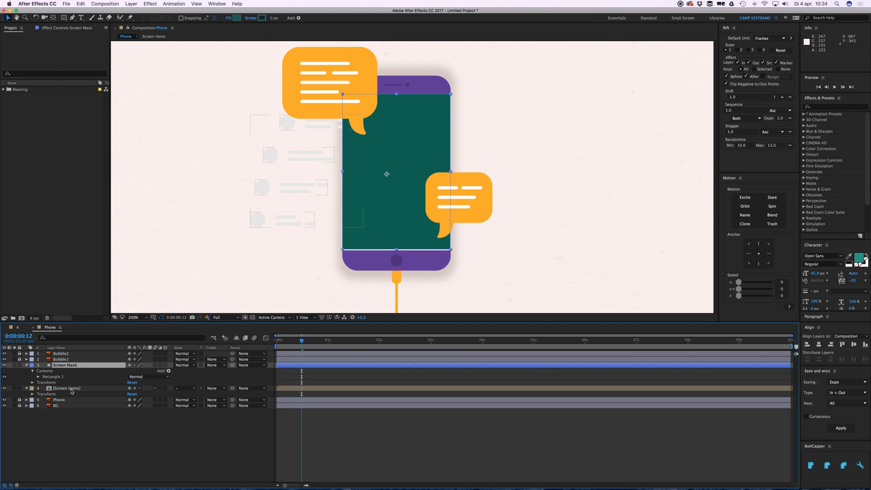
{"action": "left_click", "coordinate": [90, 388]}
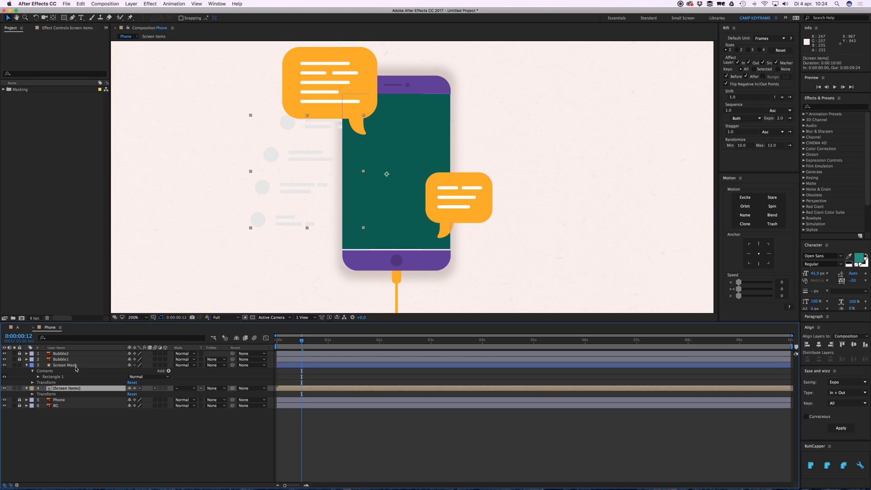
{"action": "left_click", "coordinate": [214, 388]}
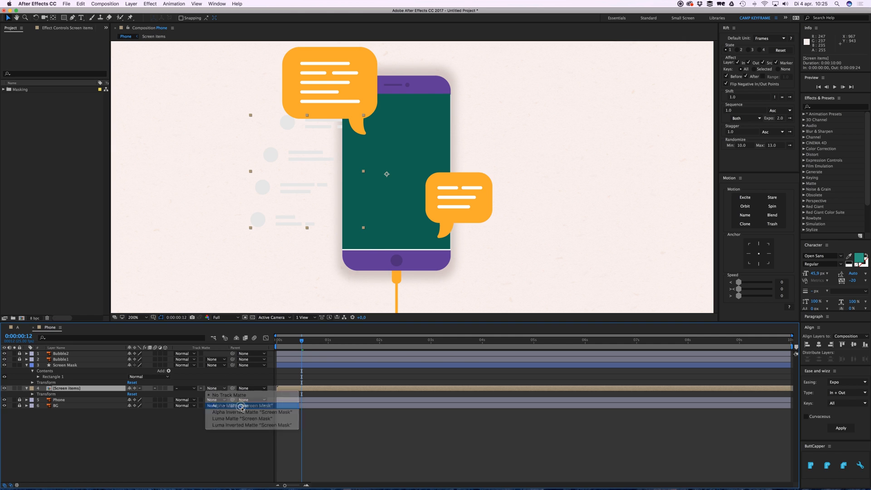
{"action": "left_click", "coordinate": [240, 406]}
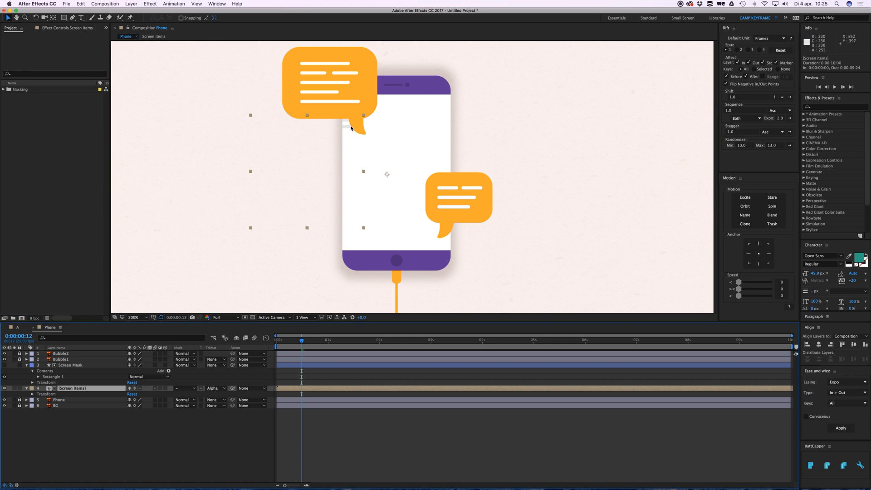
Preview the masked slide-in from the start and pause at frame 18.
{"action": "left_click_drag", "start_coordinate": [301, 340], "coordinate": [277, 343]}
{"action": "key", "text": "space"}
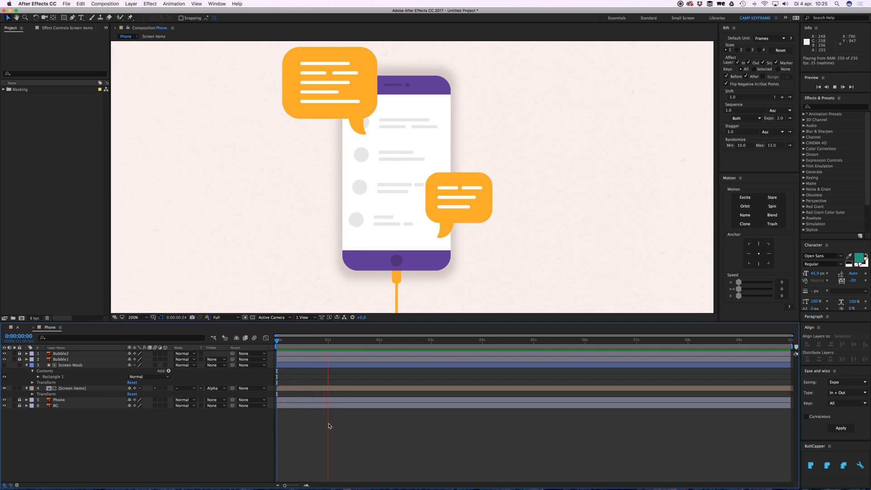
{"action": "key", "text": "space"}
{"action": "left_click_drag", "start_coordinate": [330, 341], "coordinate": [314, 341]}
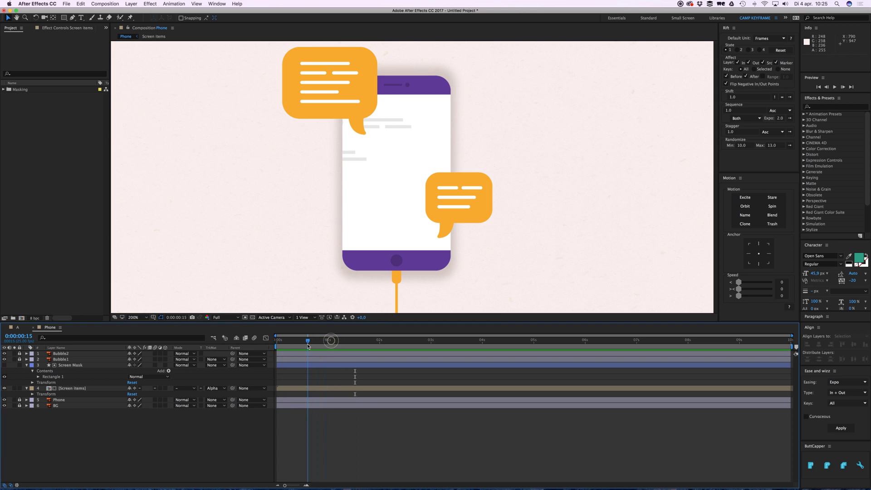
Nudge the Screen Mask rectangle to test the matte, then play the final preview.
{"action": "left_click", "coordinate": [321, 366]}
{"action": "left_click_drag", "start_coordinate": [375, 187], "coordinate": [395, 190]}
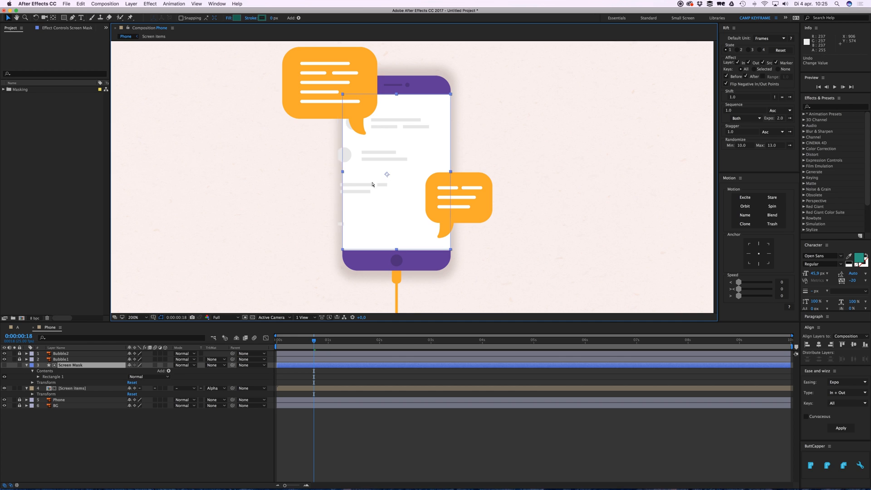
{"action": "left_click", "coordinate": [408, 455]}
{"action": "key", "text": "space"}
{"action": "key", "text": "space"}
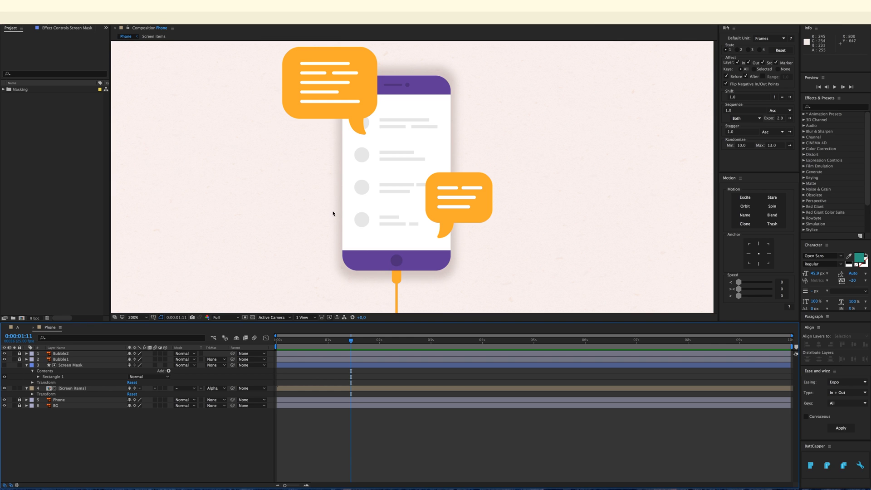